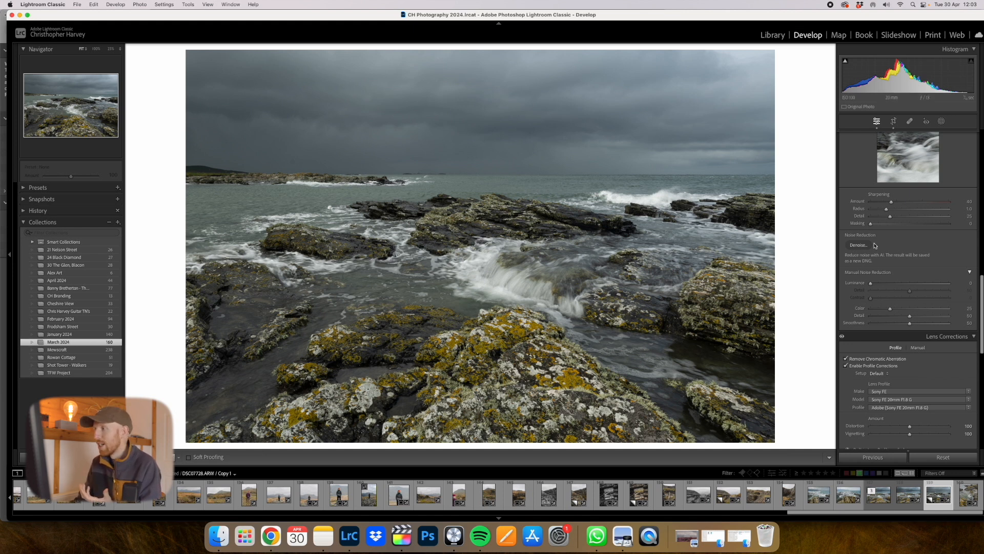
- Raise the photo's exposure to +0.65 and reduce the contrast to −10
scroll(878, 242, "up", 15)
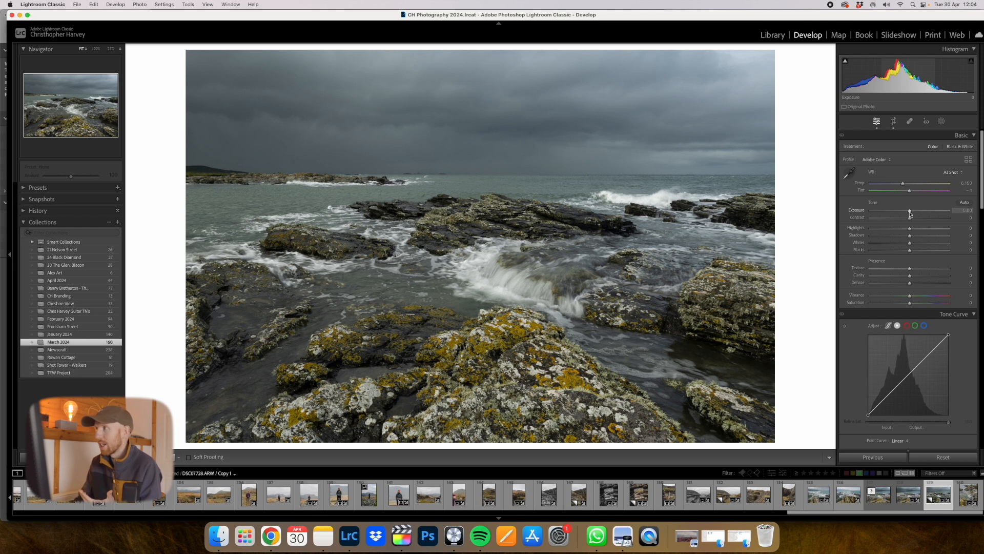
left_click_drag(910, 214, 913, 214)
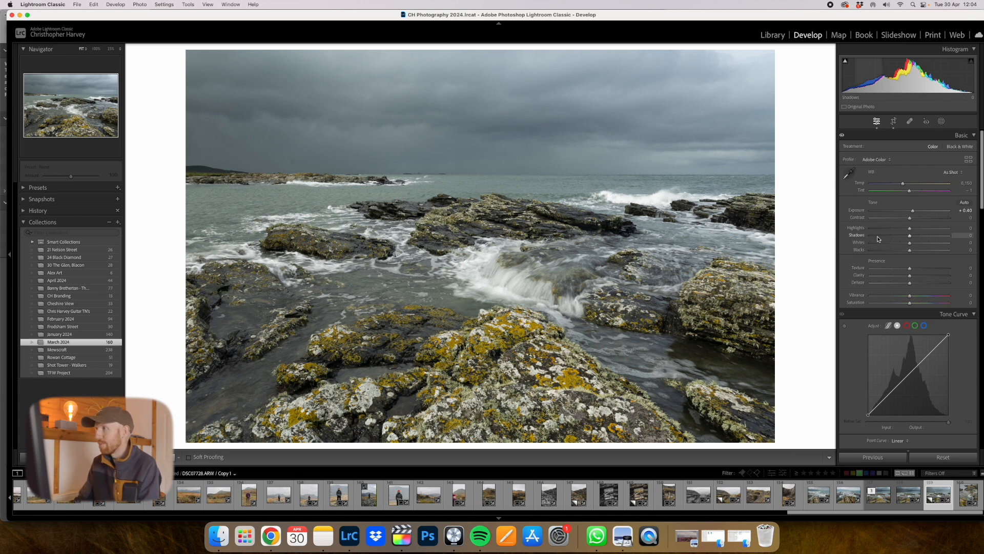
left_click_drag(913, 213, 916, 214)
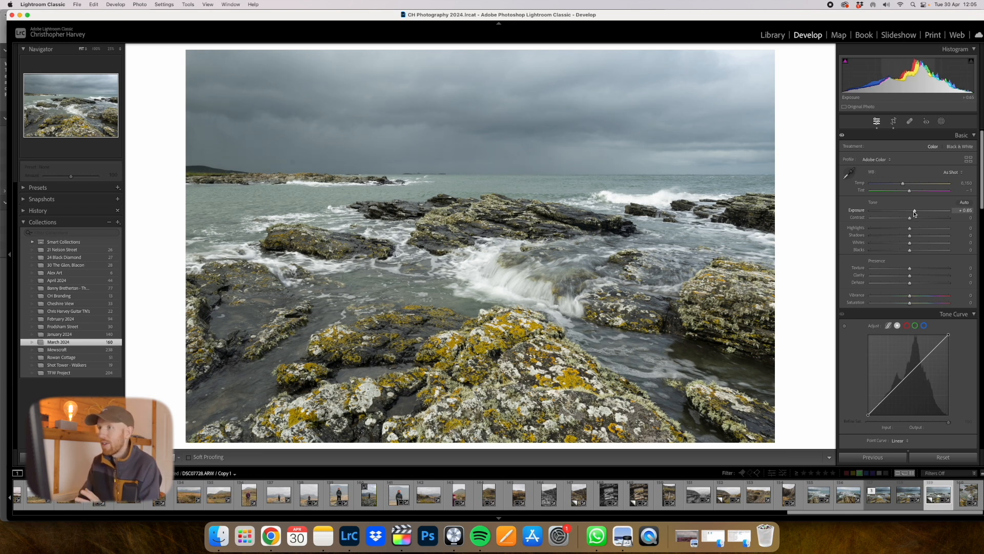
left_click_drag(910, 221, 906, 221)
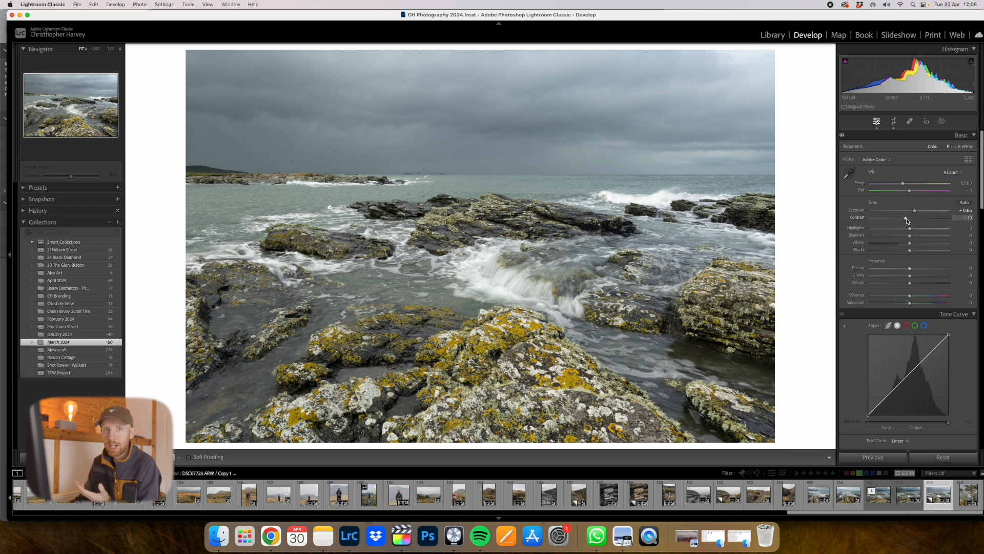
- Balance the photo's tones with Highlights at −55, Shadows at +37, Whites at +7 and Blacks at −10
left_click_drag(910, 231, 889, 232)
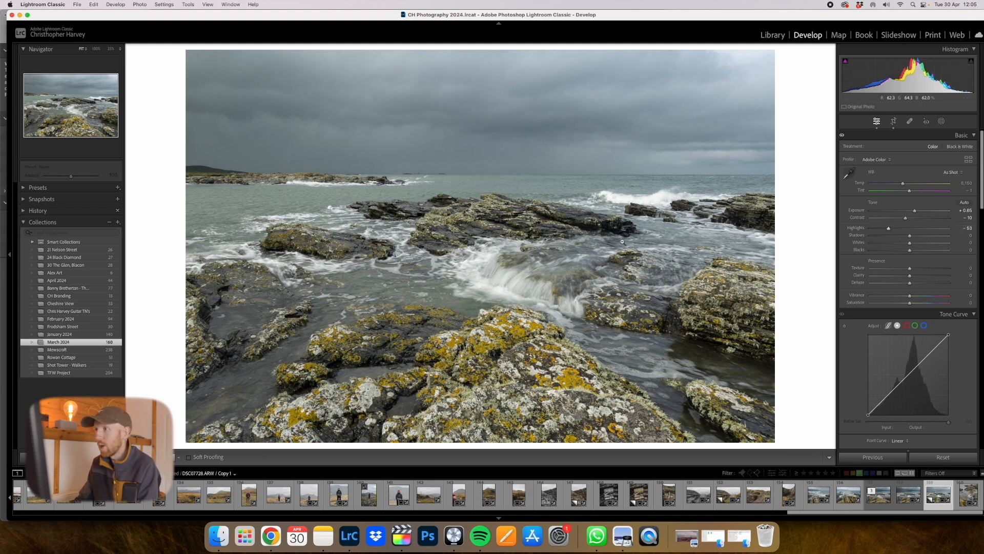
left_click(648, 202)
left_click(646, 196)
mouse_move(890, 229)
left_mouse_down()
mouse_move(901, 229)
mouse_move(889, 230)
left_mouse_up()
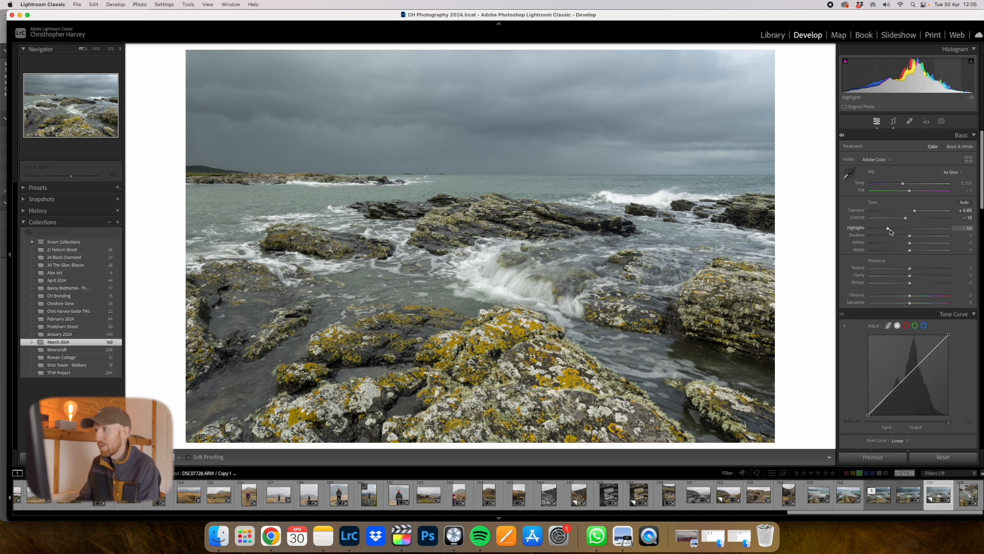
left_click_drag(912, 239, 926, 239)
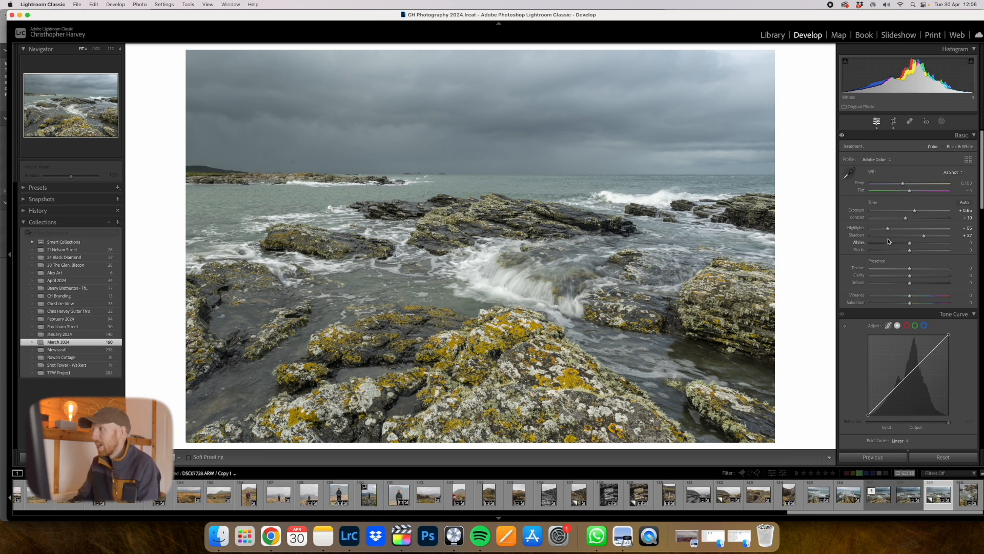
left_click_drag(909, 246, 906, 251)
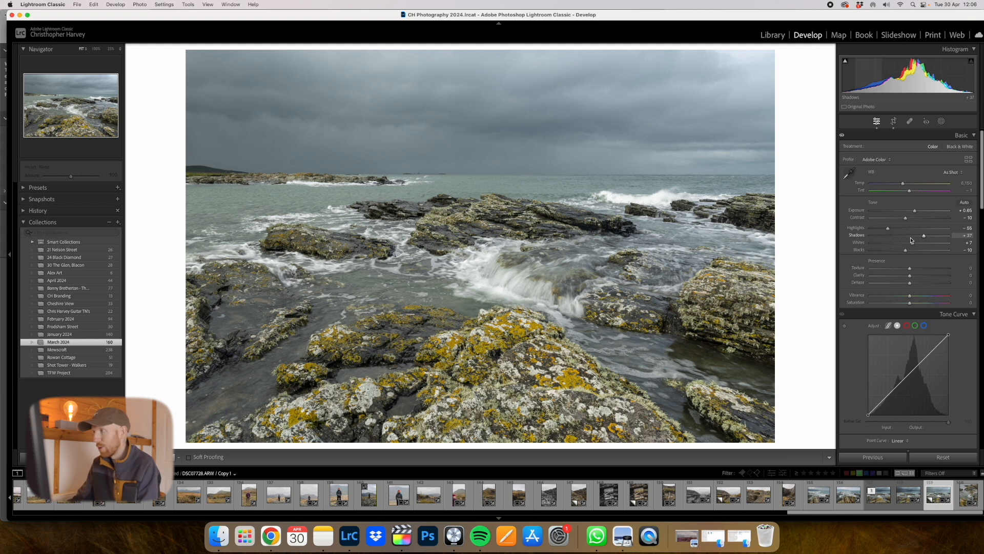
- Set the photo's vibrance to +16 and its saturation to −9
scroll(911, 256, "down", 2)
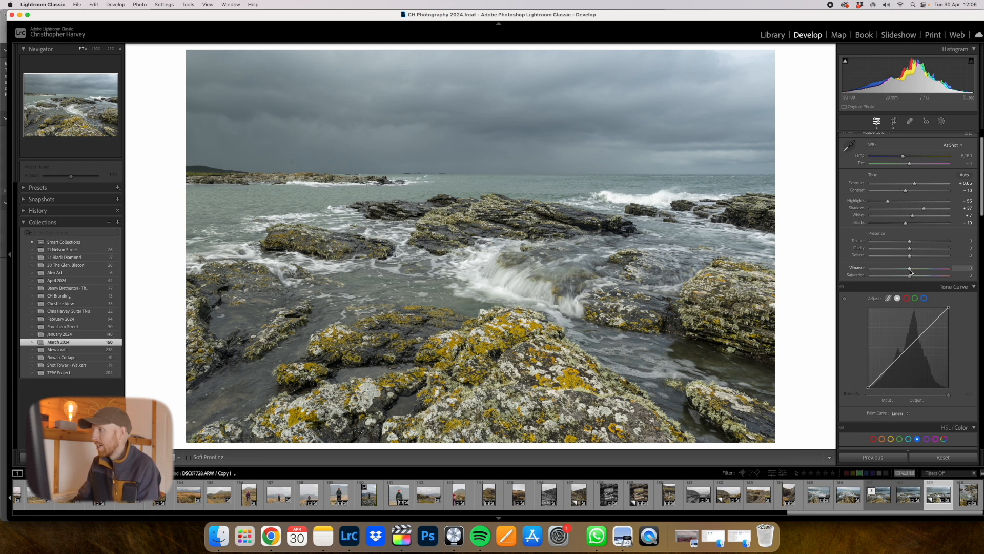
left_click_drag(910, 268, 918, 273)
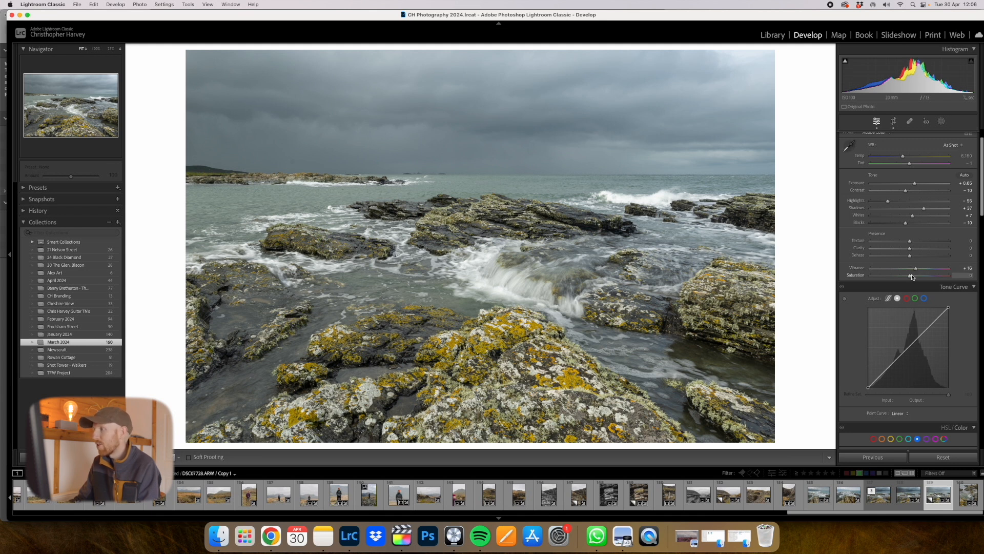
left_click_drag(910, 277, 907, 278)
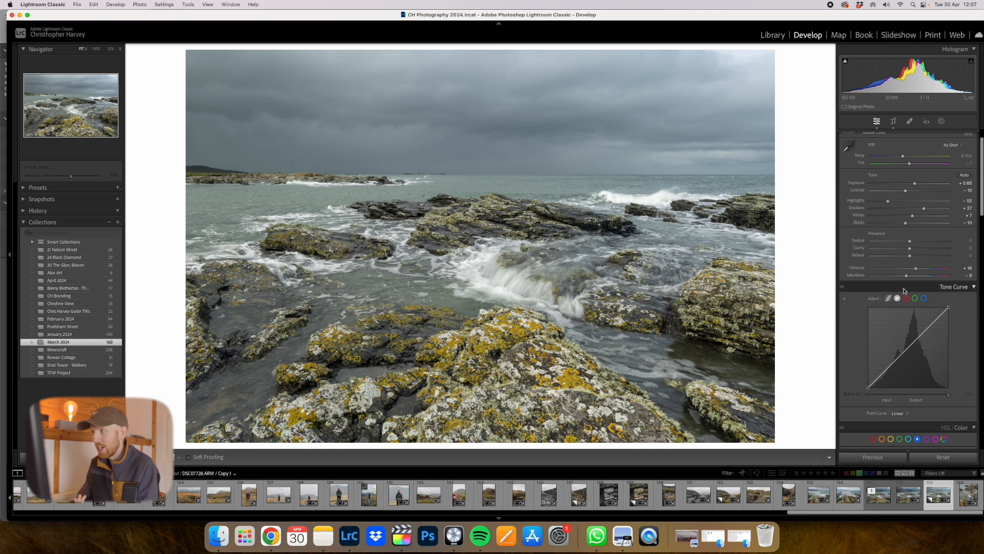
- Add three anchor points to the linear tone curve, one each in the highlights, midtones and shadows
scroll(911, 316, "down", 5)
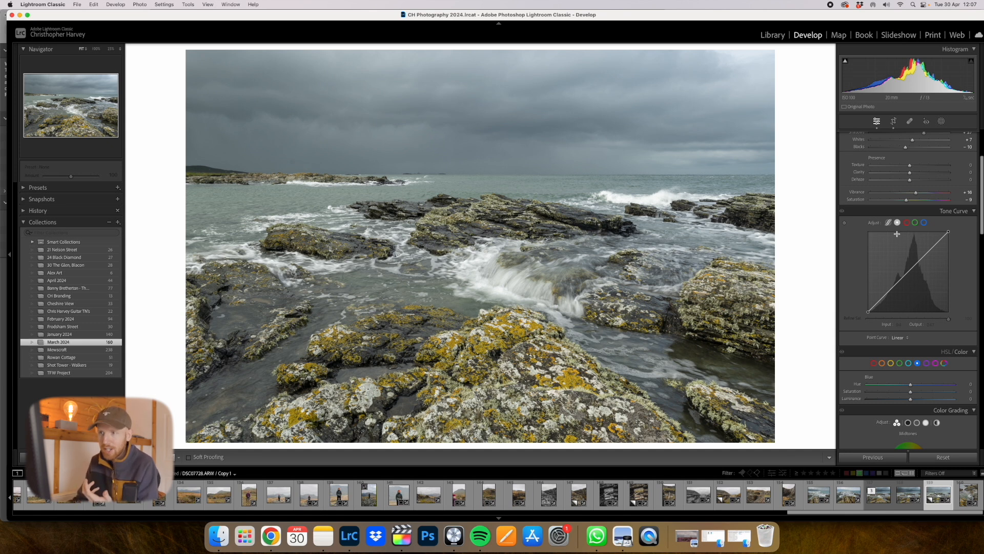
left_click(928, 251)
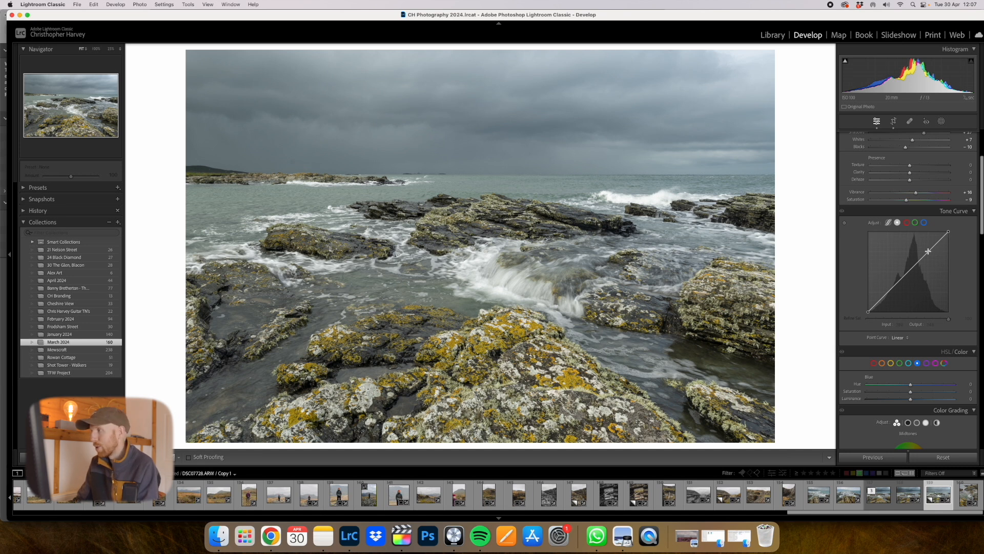
left_click(907, 273)
left_click(884, 297)
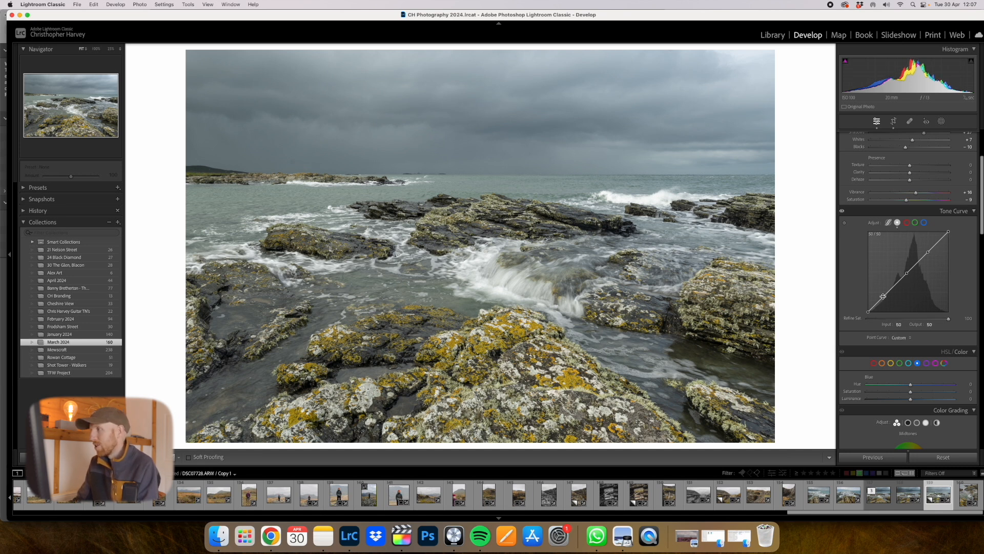
- Try a contrast S-curve with the highlight point at input 192, output 207 and the shadow point at input 60, output 40
left_click(929, 252)
left_click_drag(929, 254, 929, 247)
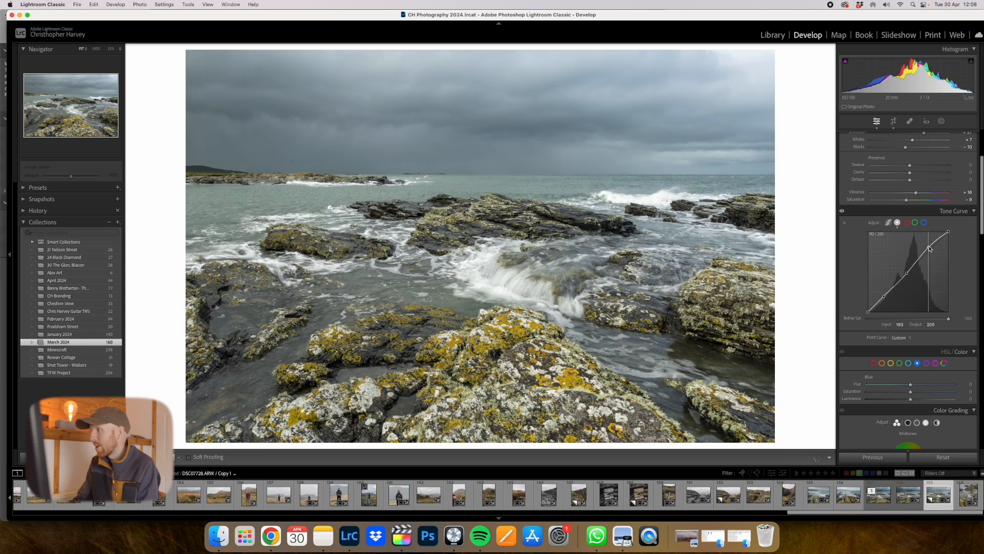
left_click(885, 297)
left_click_drag(885, 297, 887, 299)
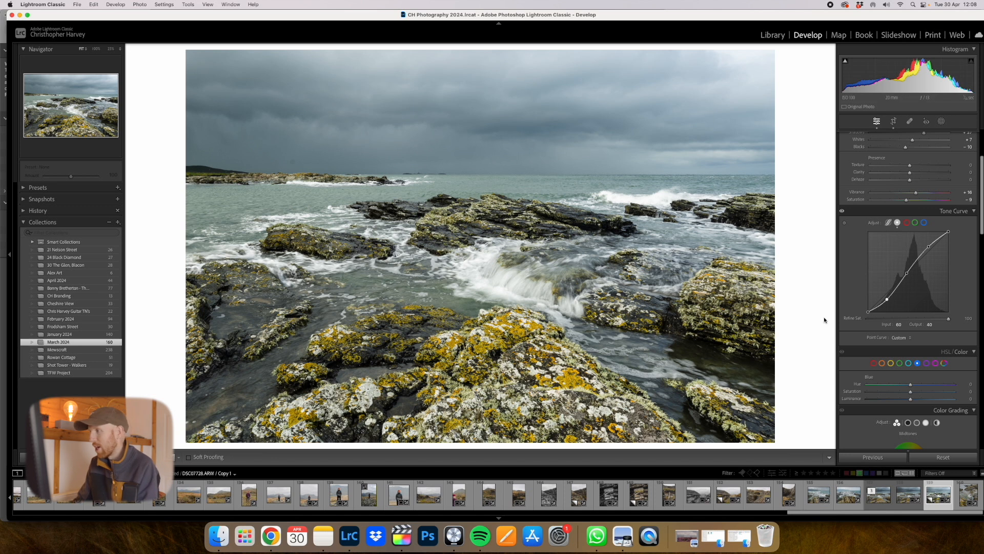
left_click_drag(887, 299, 889, 296)
left_click_drag(888, 296, 889, 294)
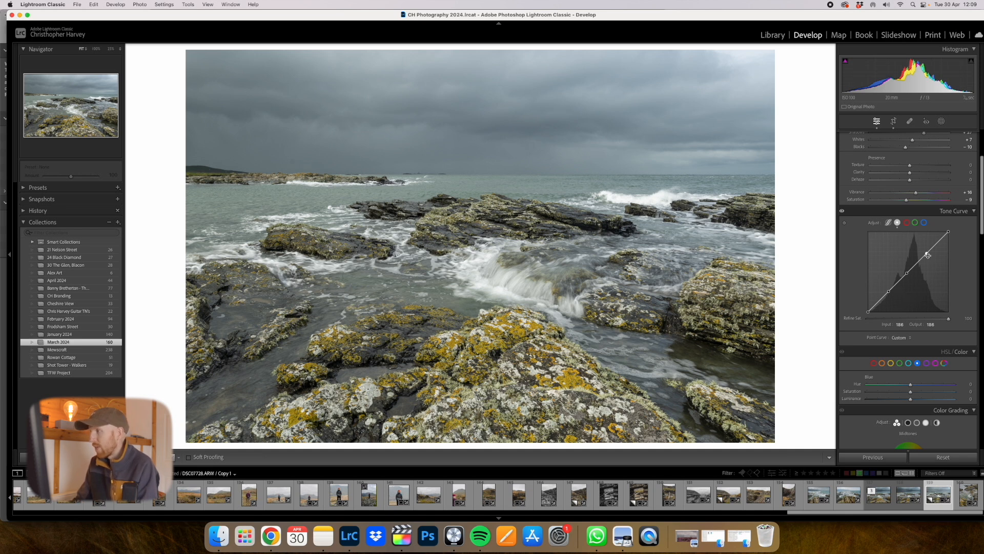
- Refine the tone curve with an extra upper-midtone point at input 165, output 164 and the shadow point at input 67, output 58
left_click_drag(928, 255, 932, 248)
left_click(921, 260)
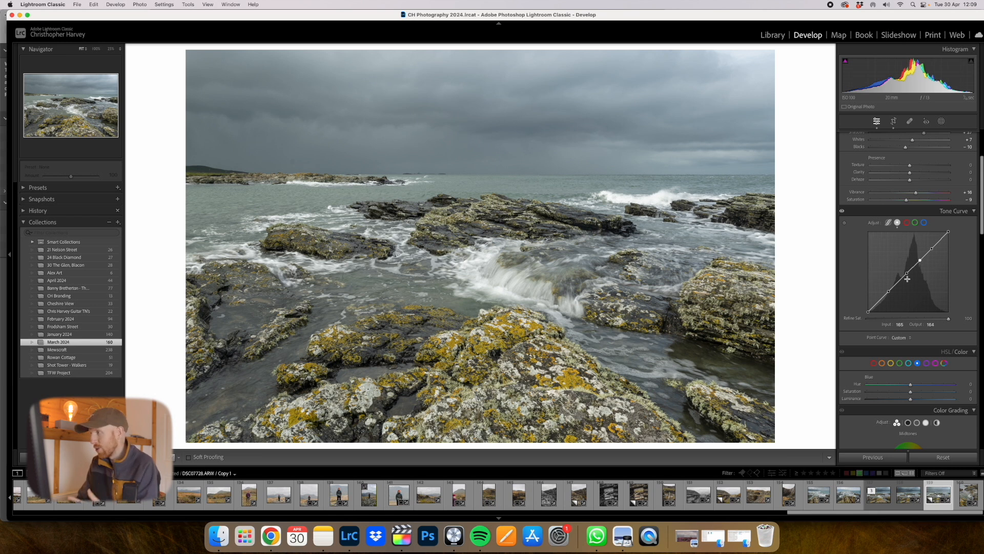
left_click_drag(889, 291, 890, 296)
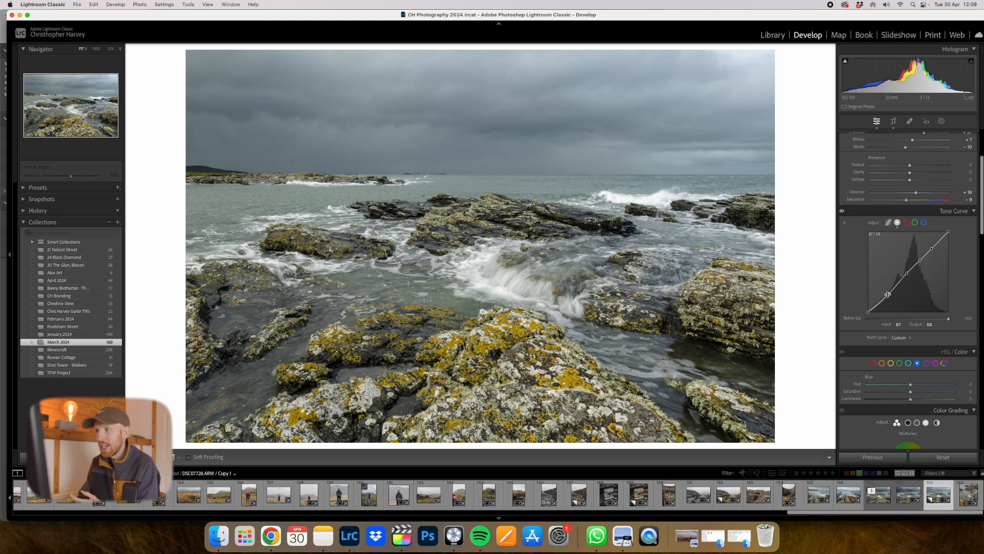
- Lift the tone curve's black point to an output of about 16 and set the midtone point to 127 for input and output
left_click(869, 312)
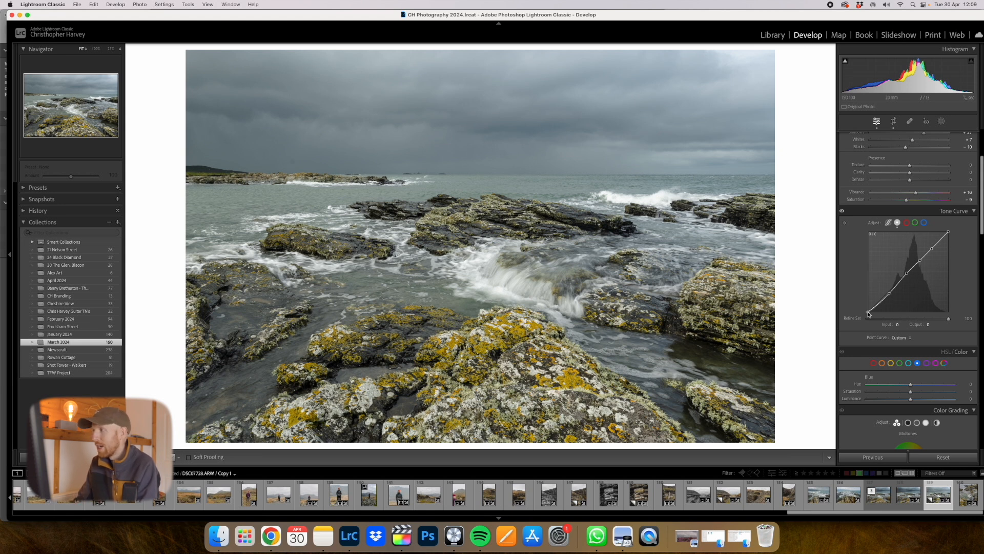
left_click_drag(868, 313, 868, 307)
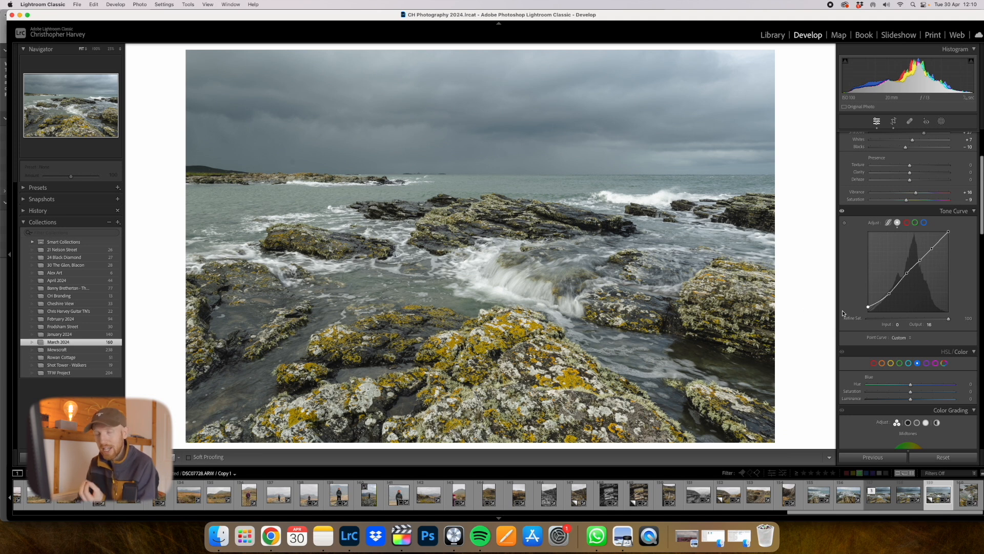
left_click(908, 272)
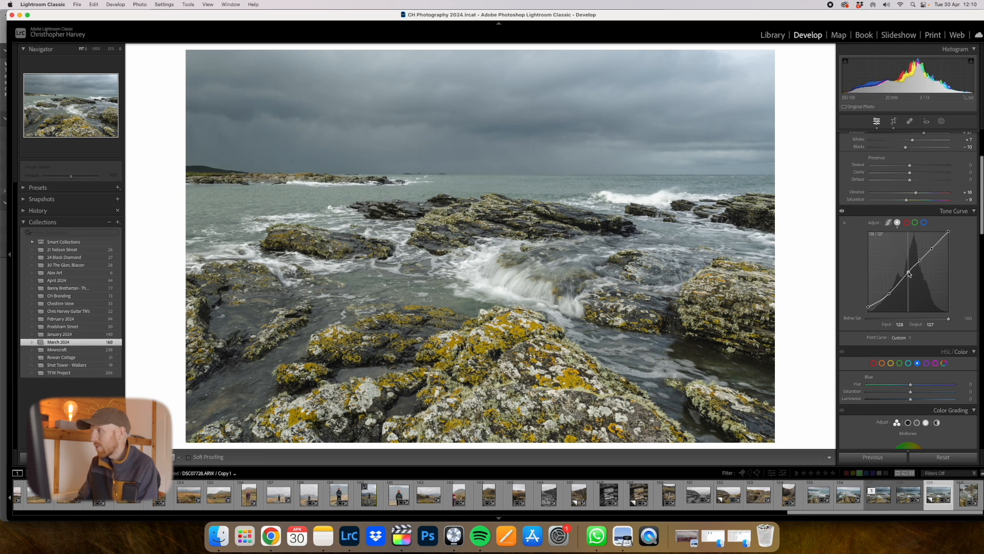
left_click_drag(909, 273, 909, 272)
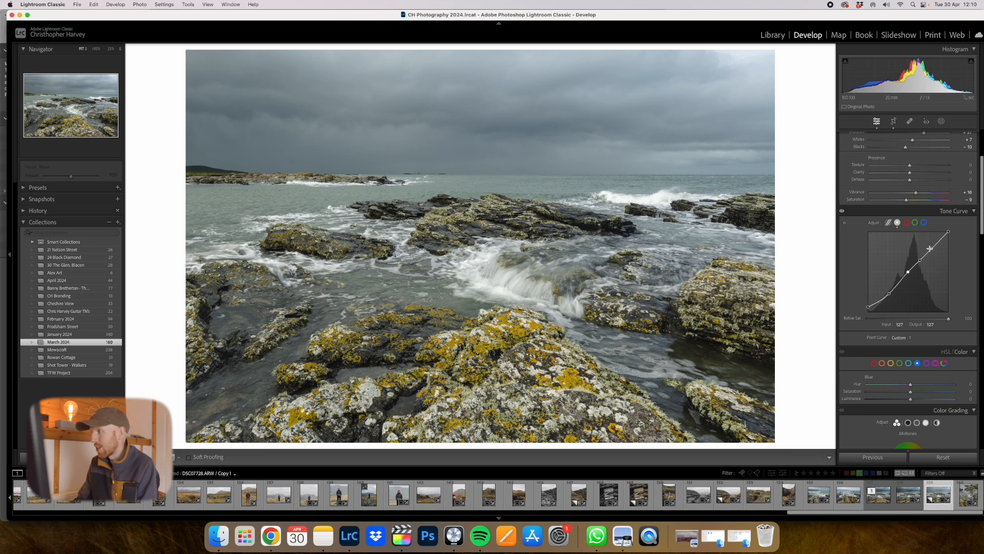
- Lower the tone curve's two upper points slightly, bringing the upper-midtone output to 162 and the highlight output to 192
left_click(921, 261)
left_click_drag(921, 261, 923, 261)
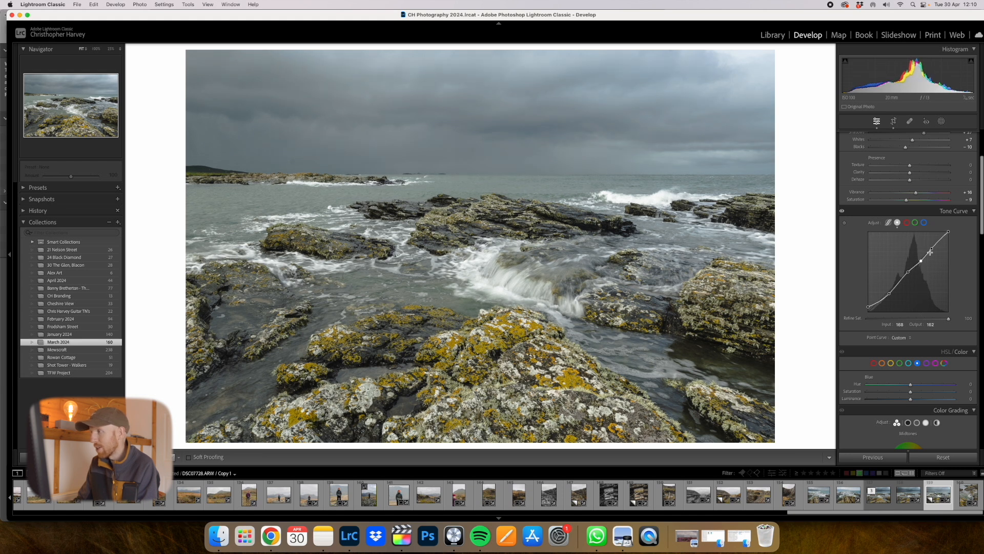
left_click(932, 249)
left_click_drag(933, 252, 931, 253)
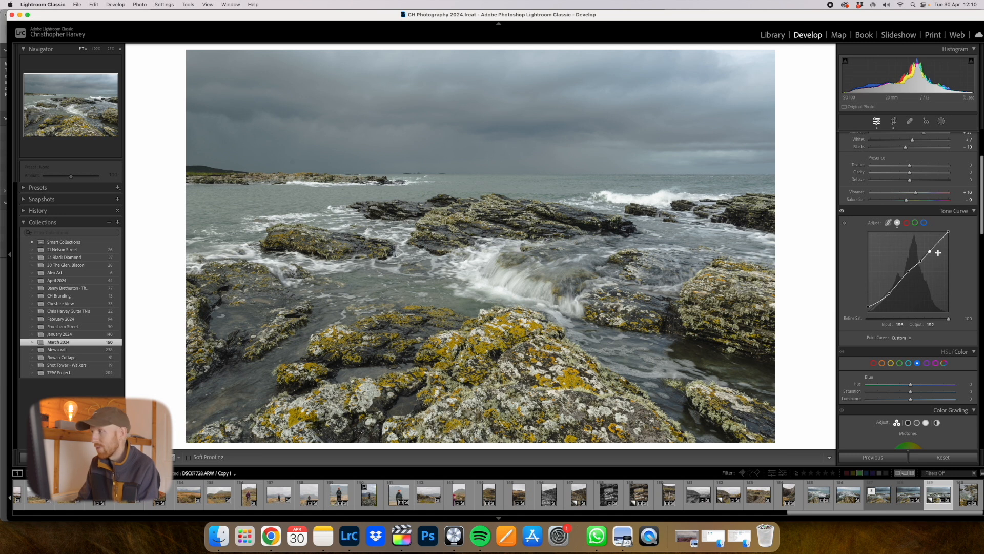
- Lower the tone curve's white point to an output of 245
left_click(949, 232)
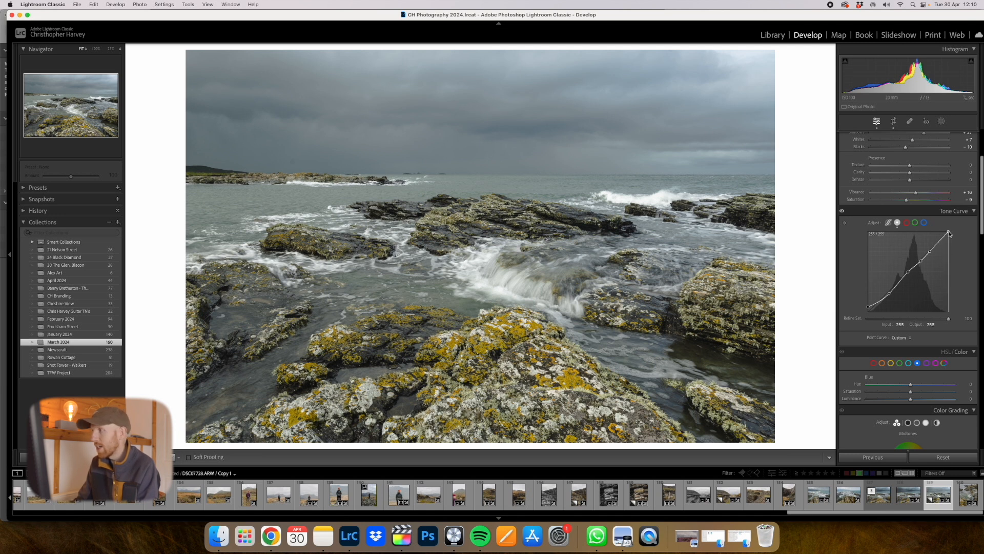
mouse_move(951, 231)
left_mouse_down()
mouse_move(955, 239)
mouse_move(952, 230)
left_mouse_up()
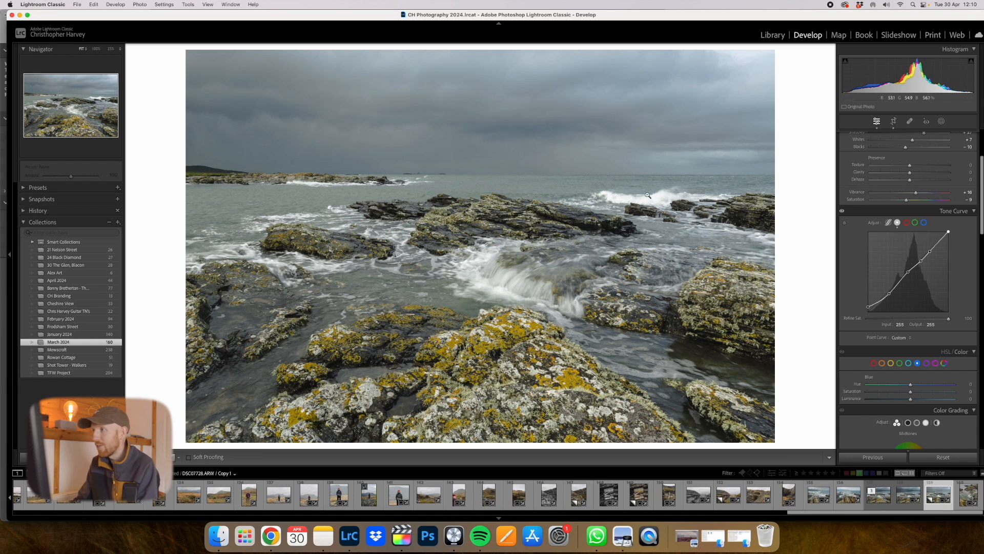
left_click_drag(951, 234, 951, 236)
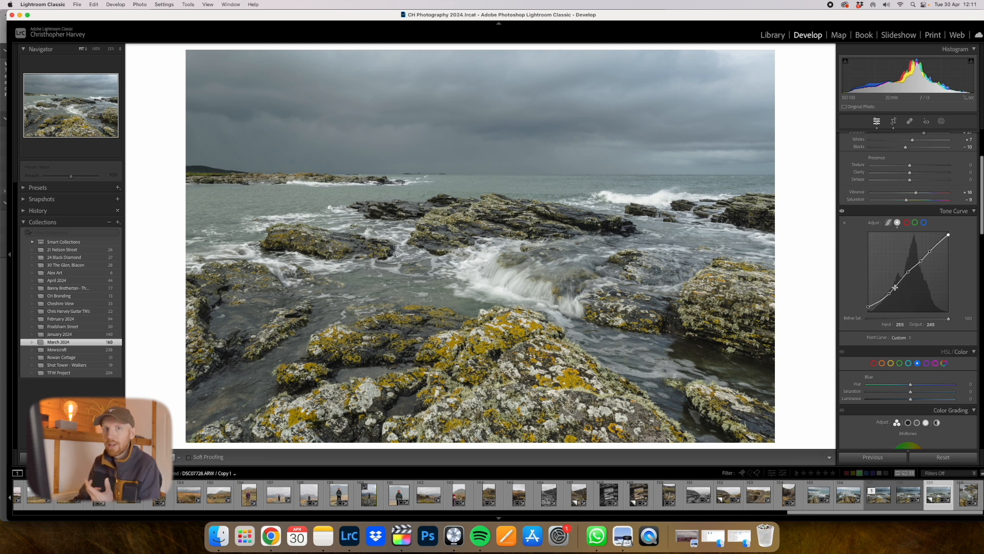
- Raise the blue saturation to +17 and slightly brighten the blue luminance in the colour mixer
scroll(912, 343, "down", 1)
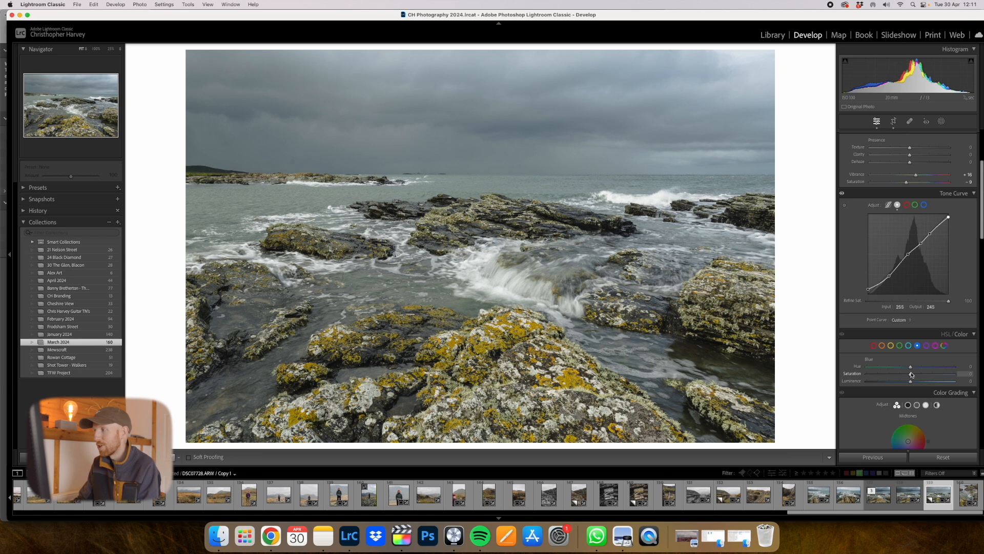
left_click_drag(910, 376, 911, 376)
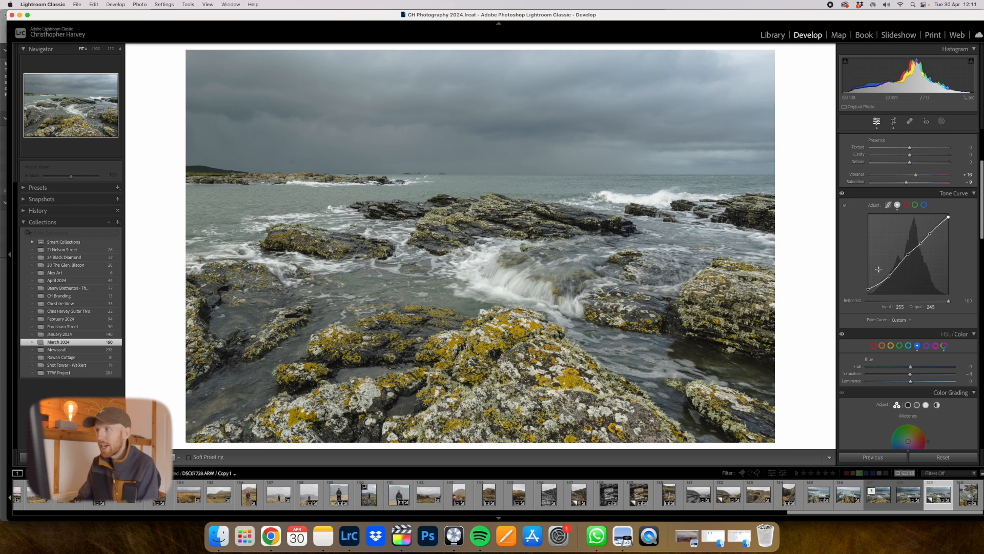
scroll(910, 374, "up", 3)
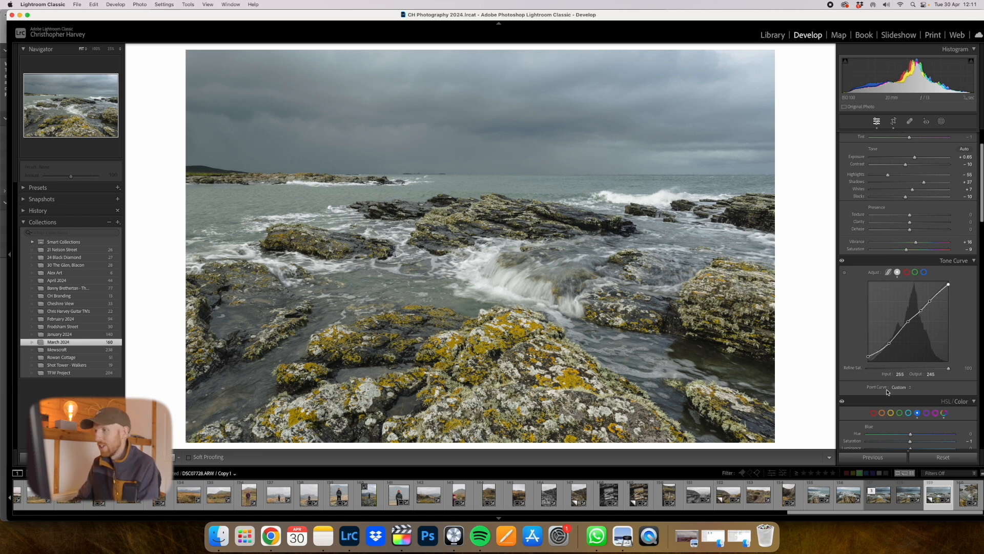
scroll(887, 392, "down", 2)
left_click_drag(911, 405, 919, 407)
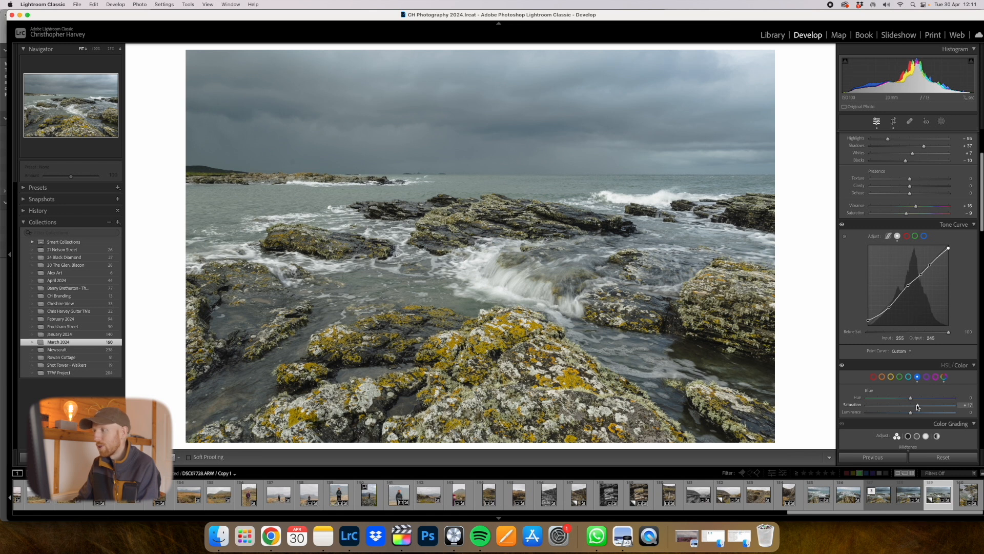
left_click_drag(911, 412, 914, 413)
- Shift the yellow hue towards orange and slightly raise the yellow saturation
left_click(891, 376)
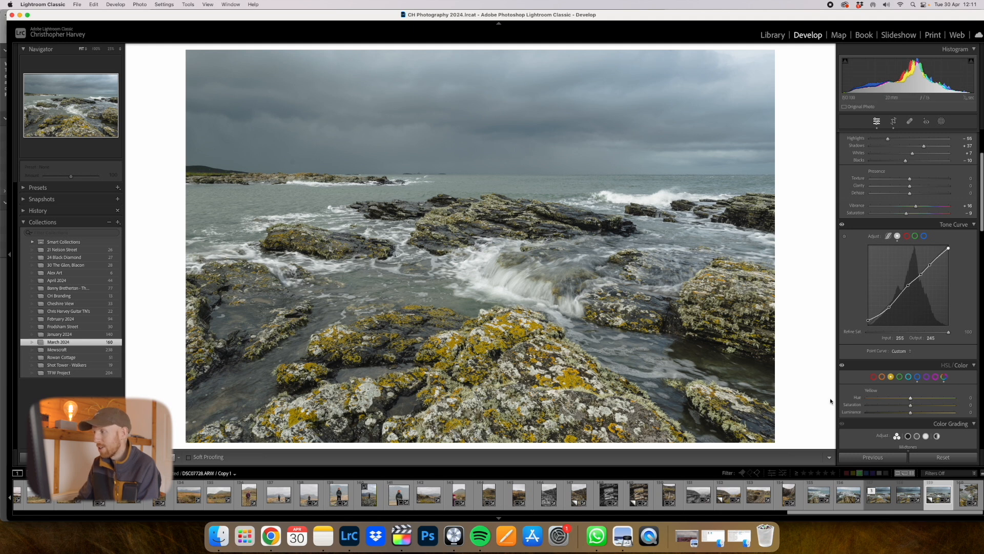
left_click_drag(912, 399, 899, 400)
left_click_drag(910, 408, 919, 408)
- Raise the aqua saturation to +45
left_click_drag(911, 405, 935, 404)
left_click(908, 377)
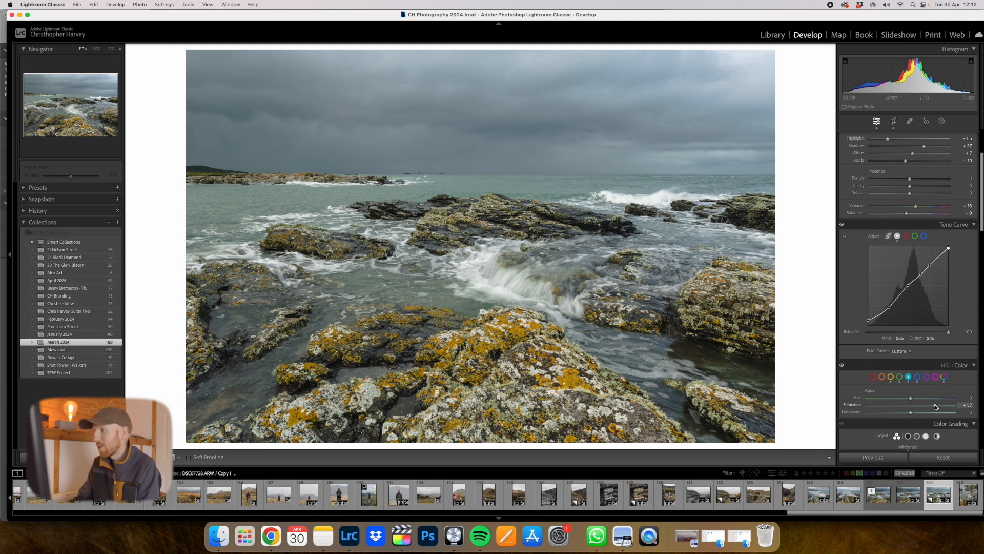
mouse_move(911, 405)
left_mouse_down()
mouse_move(903, 404)
mouse_move(930, 404)
left_mouse_up()
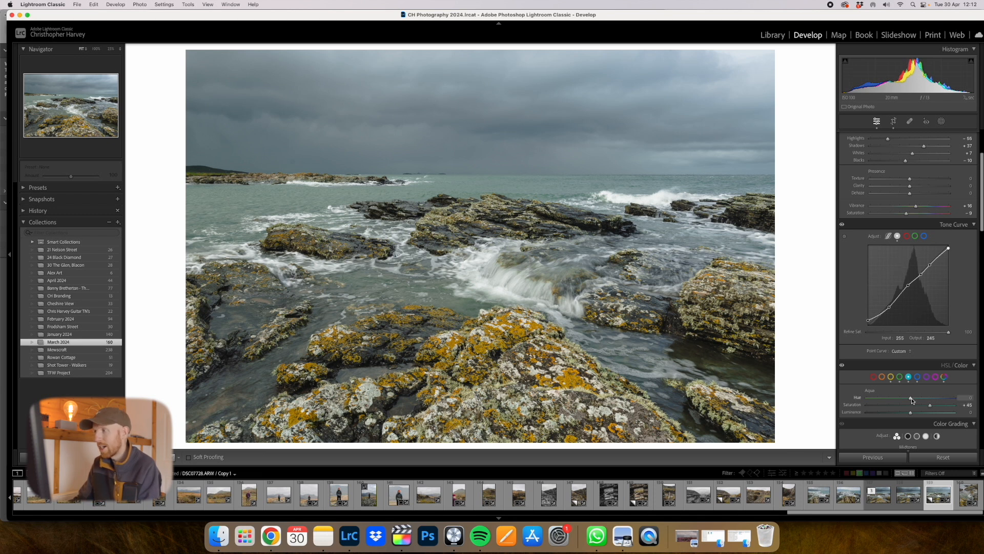
- Shift the aqua hue to +9 and raise the aqua luminance to +23
mouse_move(911, 400)
left_mouse_down()
mouse_move(914, 413)
mouse_move(936, 412)
mouse_move(920, 412)
left_mouse_up()
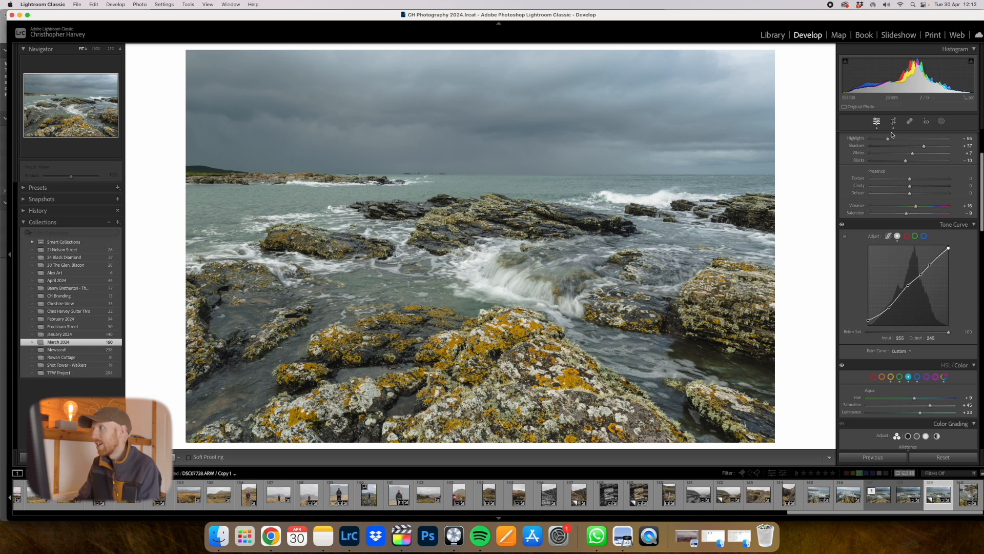
- Add a linear gradient mask over the stormy sky, fading from the photo's upper edge to just below the horizon
left_click(941, 121)
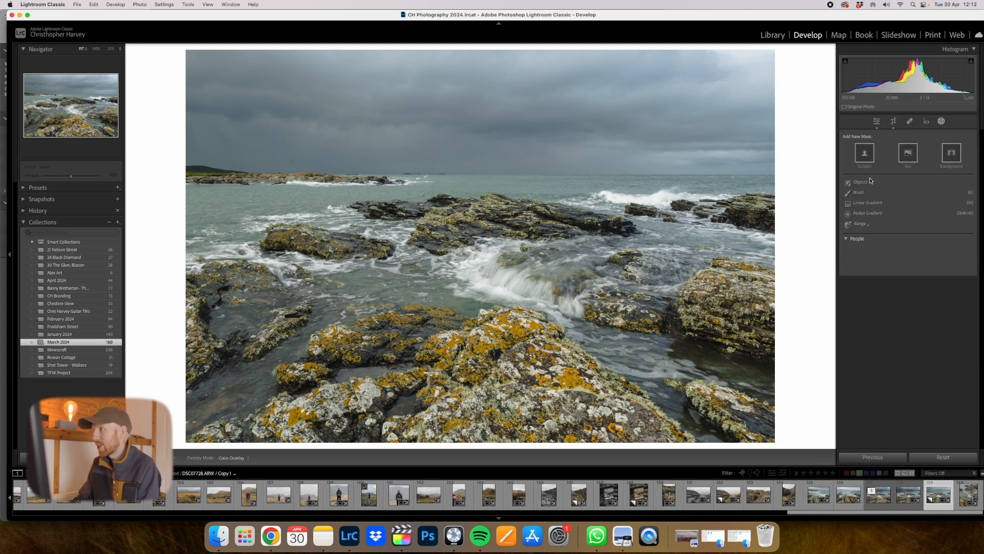
left_click(869, 203)
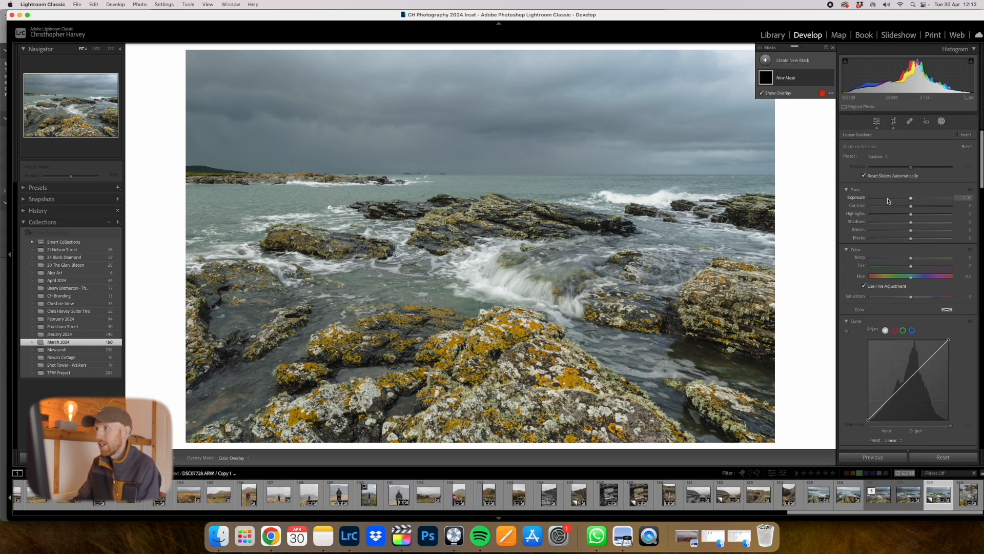
left_click_drag(524, 53, 521, 212)
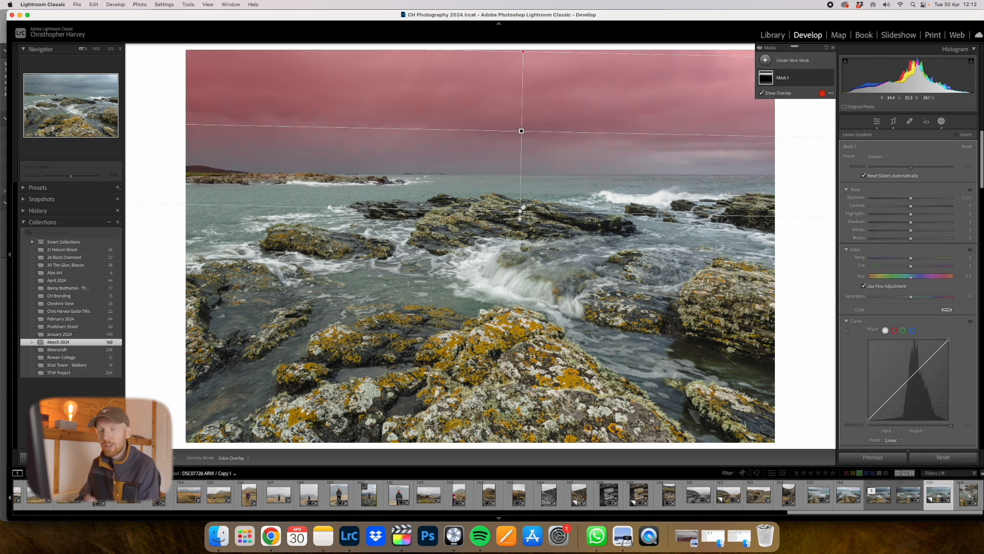
- Darken the sky mask with exposure -0.43, more contrast, shadows -30 and blacks -43, cool it slightly and reduce its saturation to -19
left_click_drag(910, 199, 926, 208)
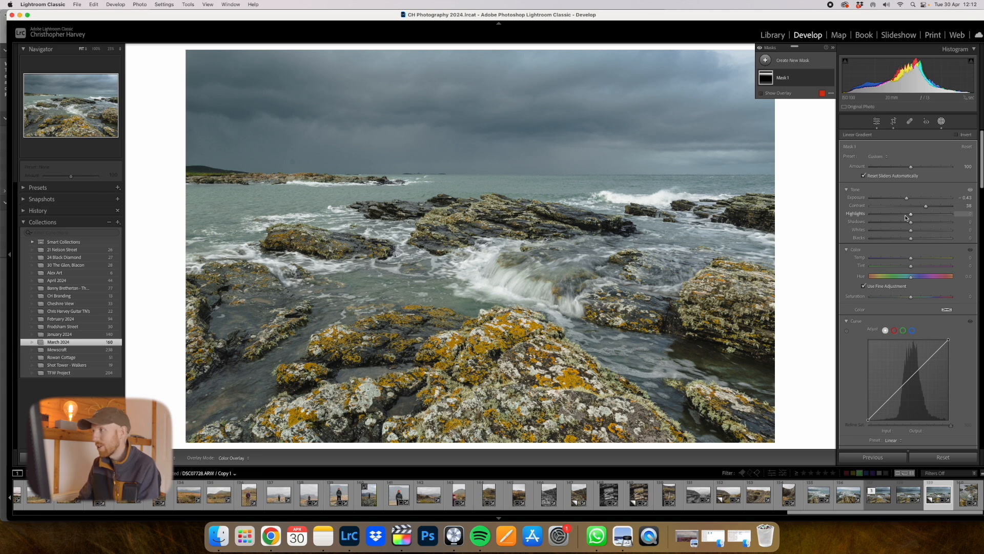
left_click_drag(912, 223, 908, 259)
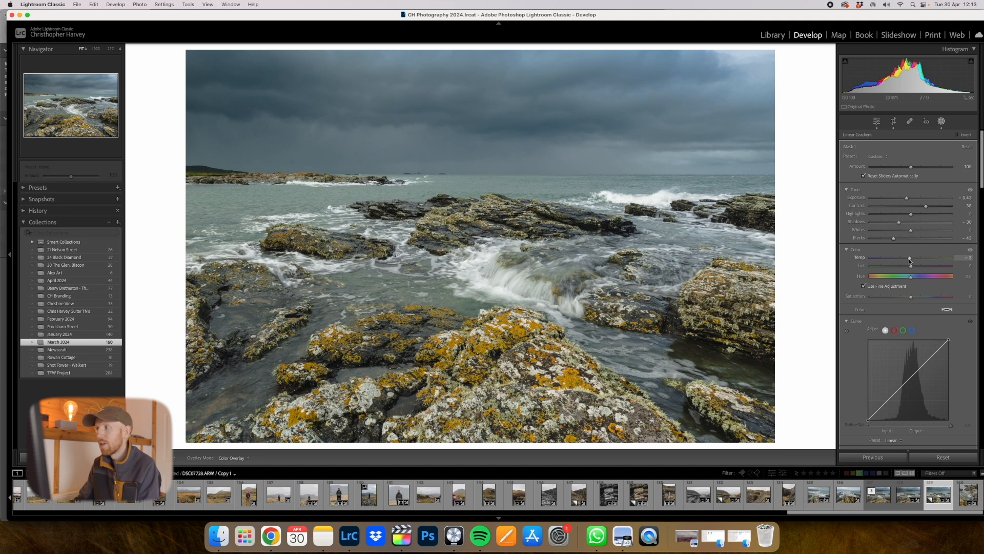
left_click_drag(911, 261, 910, 260)
left_click_drag(911, 297, 904, 298)
- Toggle the sky mask's visibility to compare the photo with and without it
mouse_move(765, 80)
left_click(831, 78)
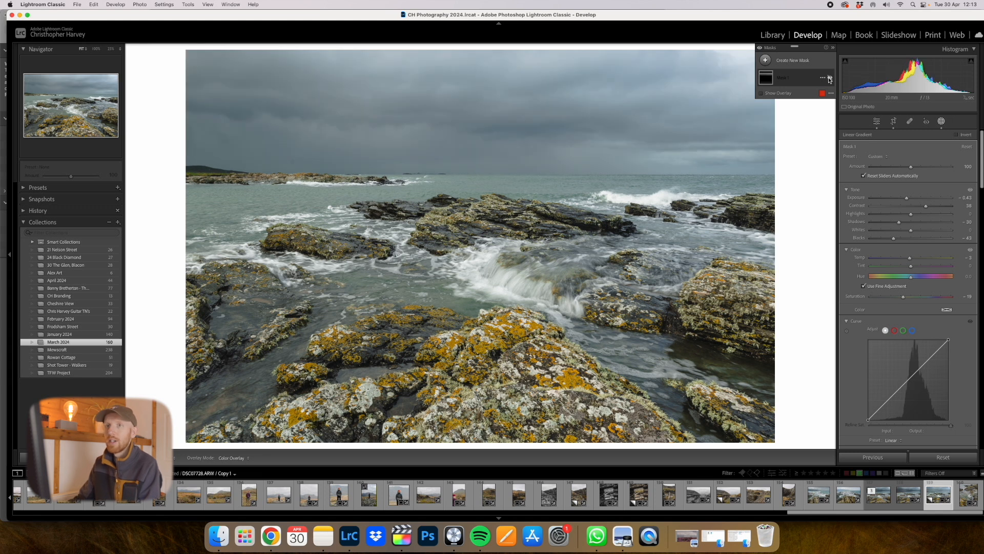
left_click(830, 78)
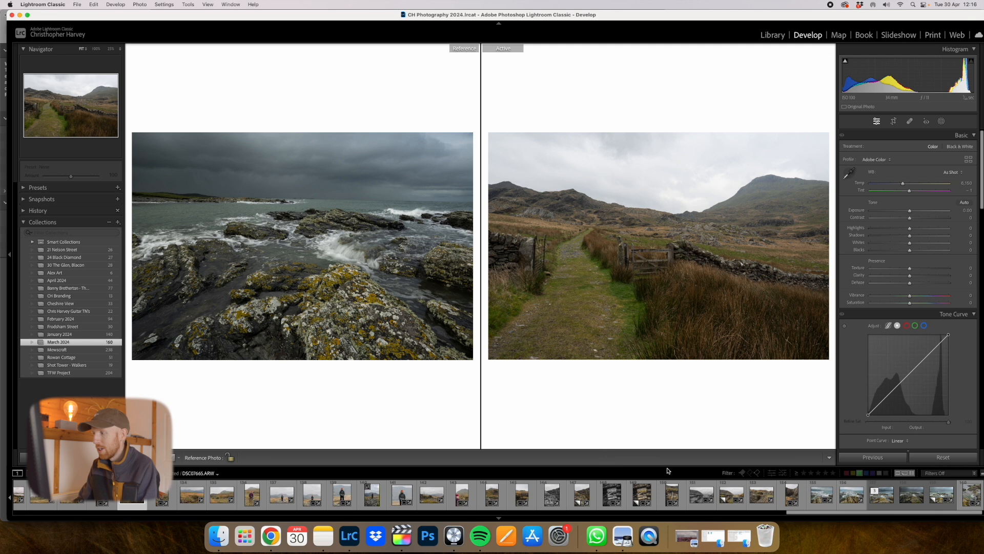
- Use the edited coastal photo as the reference photo for side-by-side comparison
left_click(941, 494)
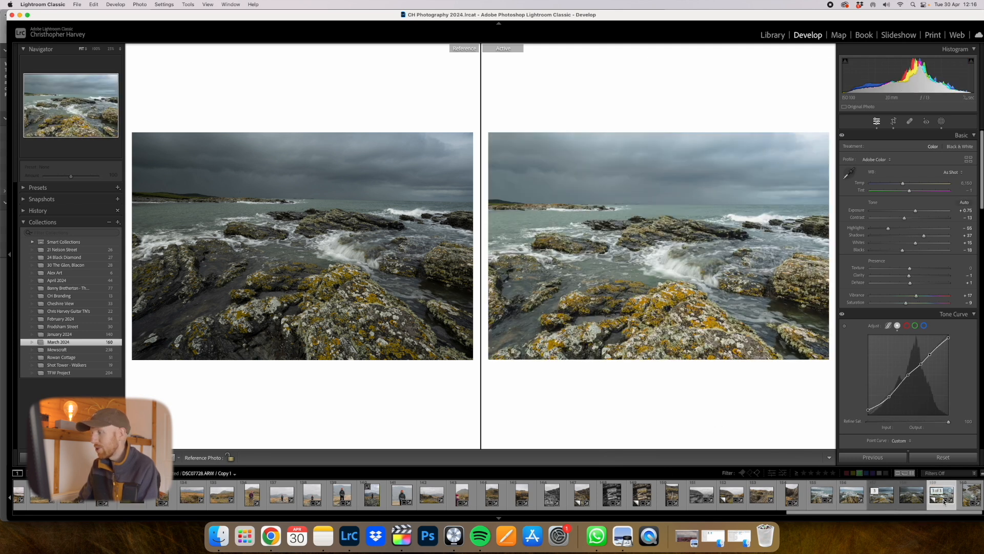
left_click_drag(944, 496, 328, 259)
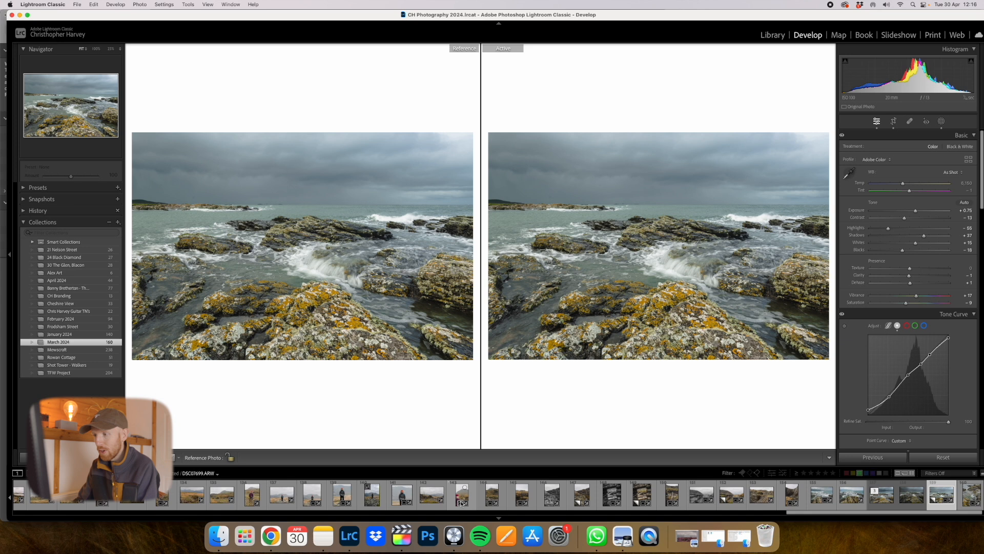
- Reset the stone wall and bare tree photo, and apply the coastal photo's develop settings to it
left_click(431, 505)
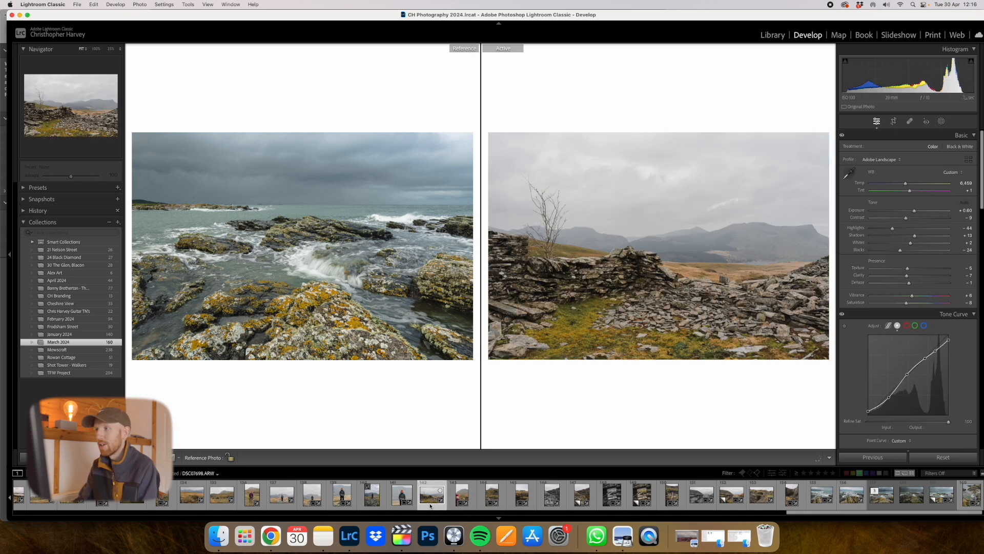
left_click(944, 457)
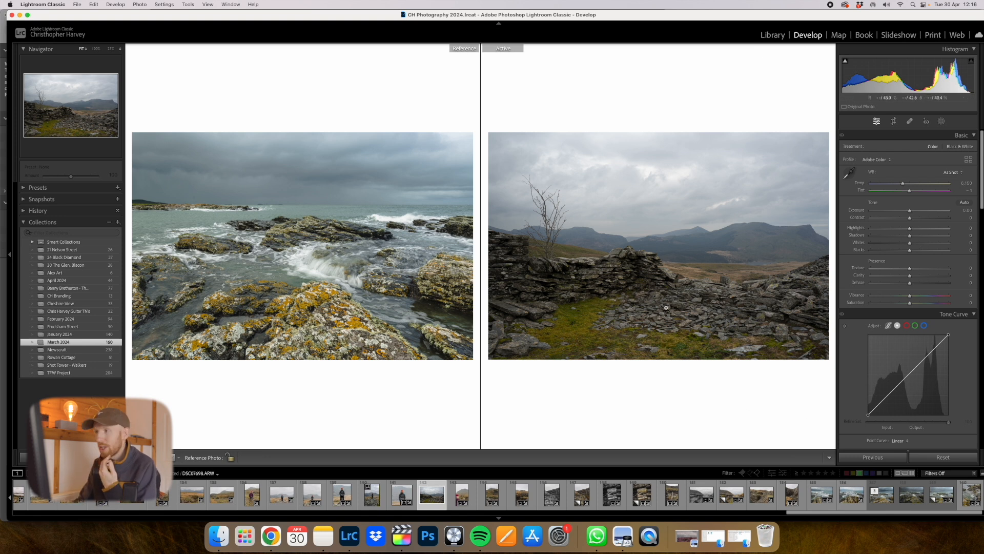
key("super+z")
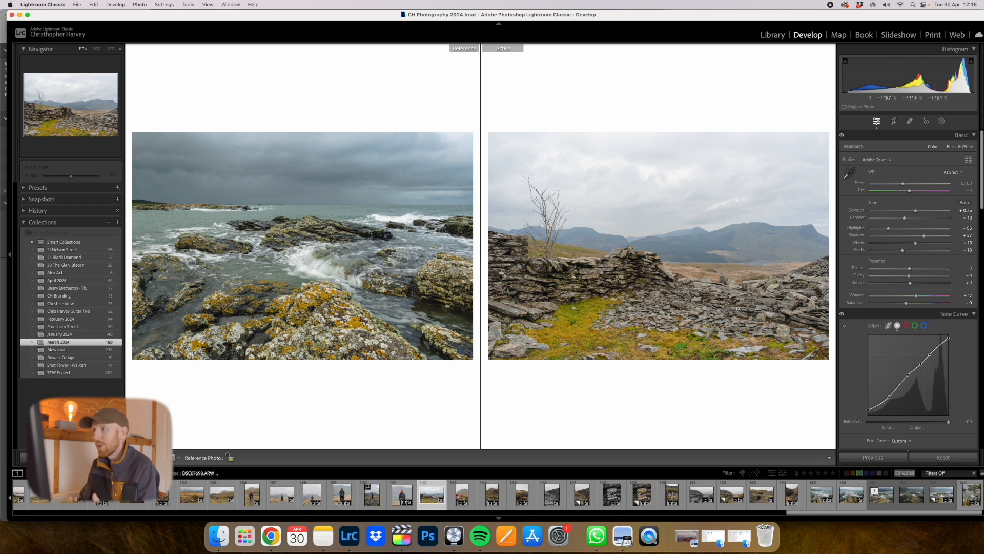
- Shift the stone wall photo's yellow hue back towards neutral and lower its yellow saturation to about -8
scroll(870, 348, "down", 5)
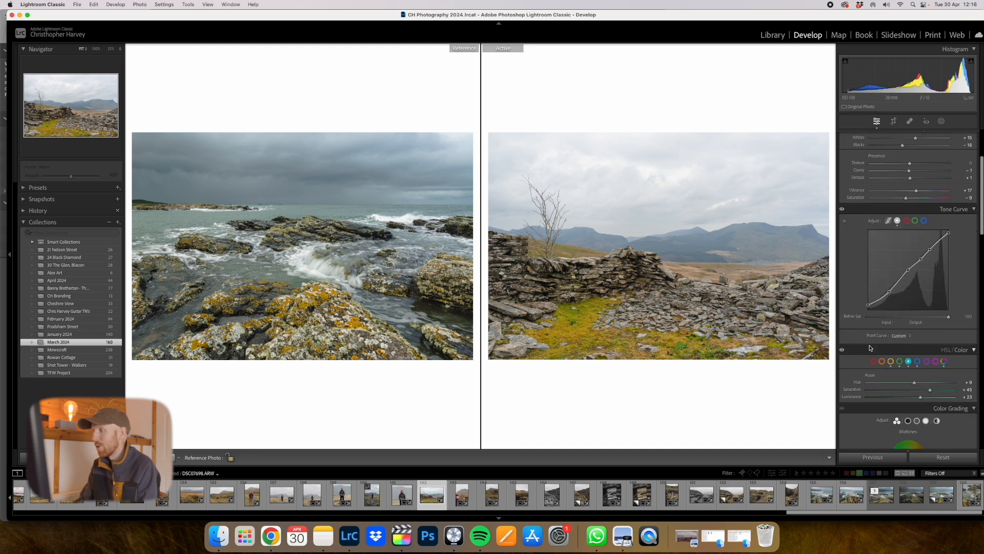
left_click(892, 363)
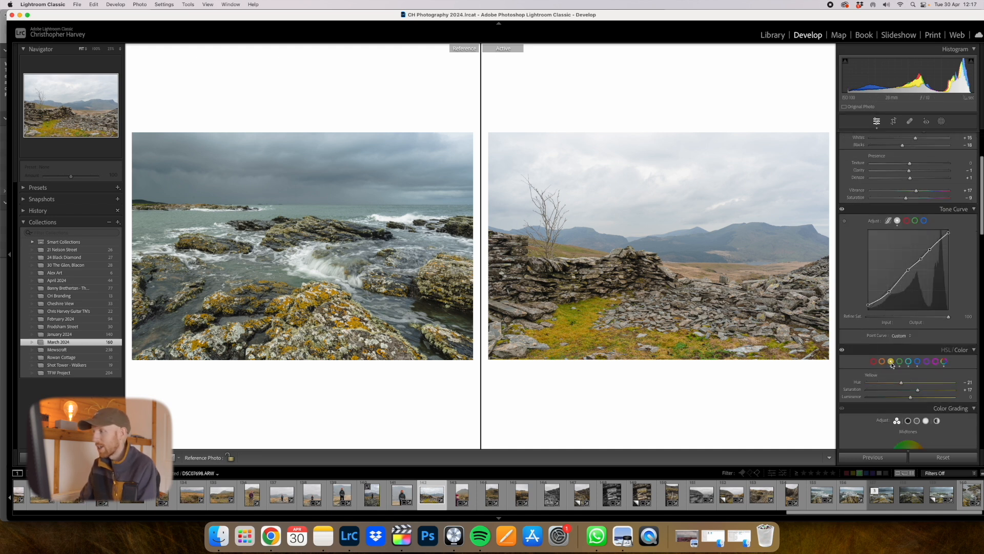
left_click_drag(901, 382, 906, 393)
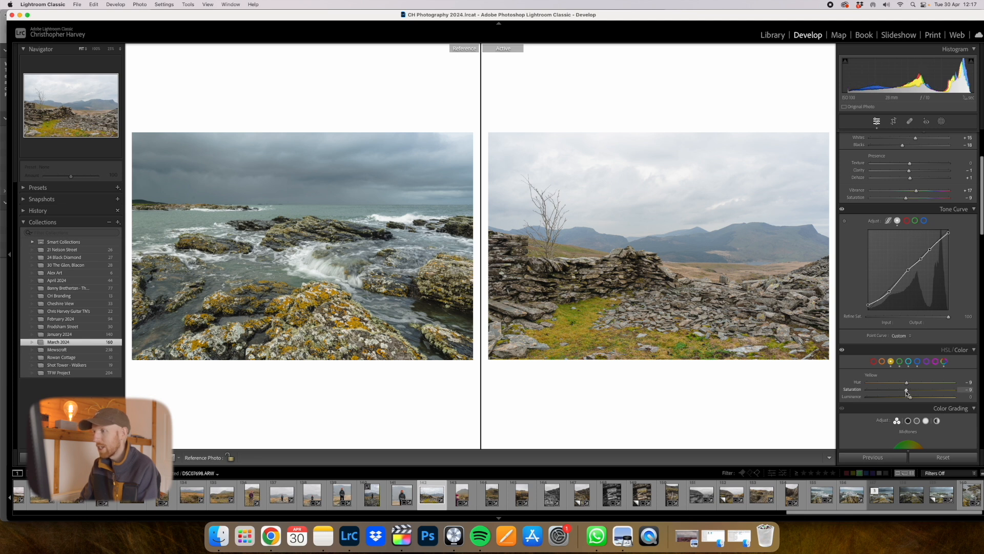
- Lower the stone wall photo's blue saturation to -24 and raise its orange saturation to +48
left_click(917, 362)
left_click_drag(918, 390, 899, 393)
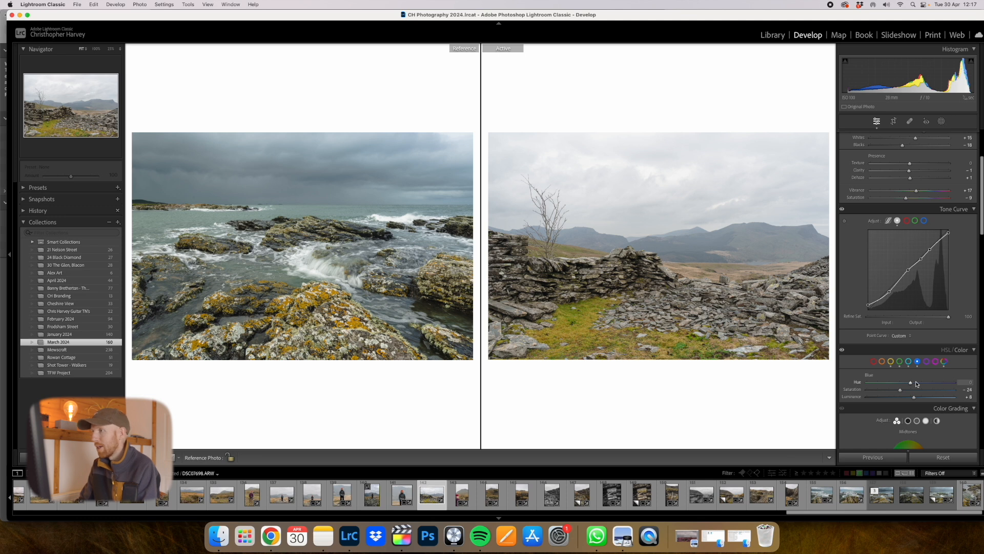
left_click(882, 362)
left_click_drag(911, 390, 927, 392)
left_click_drag(928, 393, 931, 391)
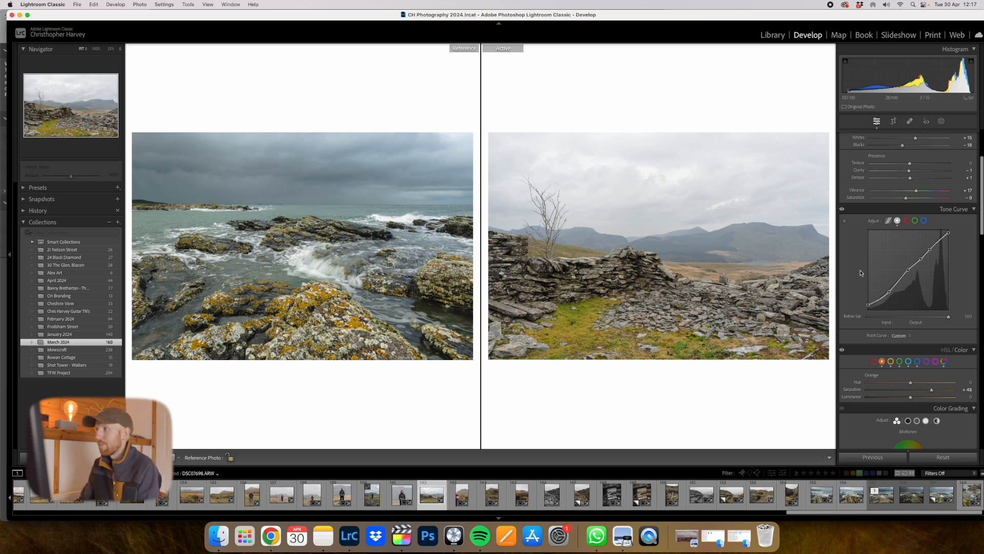
- Compare the reference and stone wall photos side by side with the interface hidden, and restore the normal view
scroll(943, 268, "up", 1)
scroll(942, 268, "up", 5)
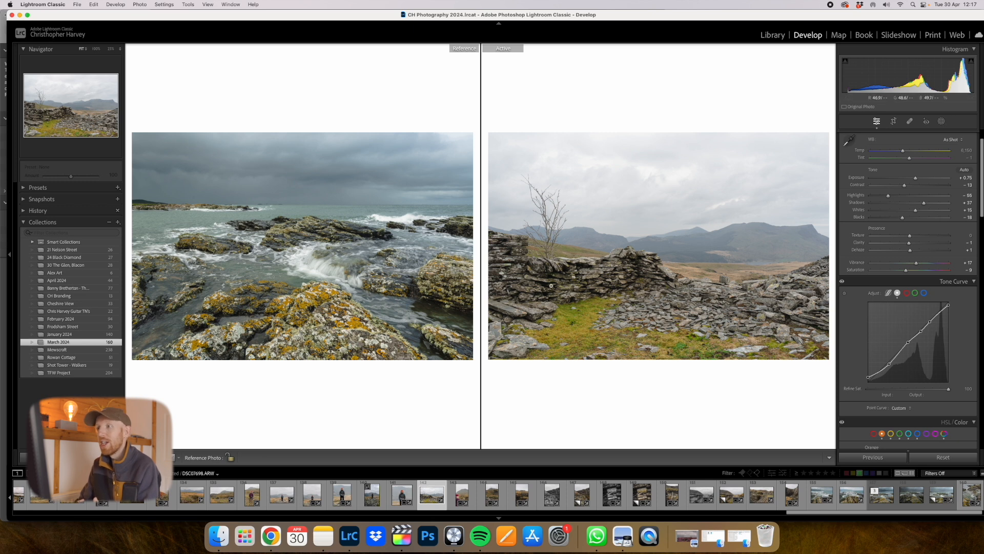
key("l")
key("l")
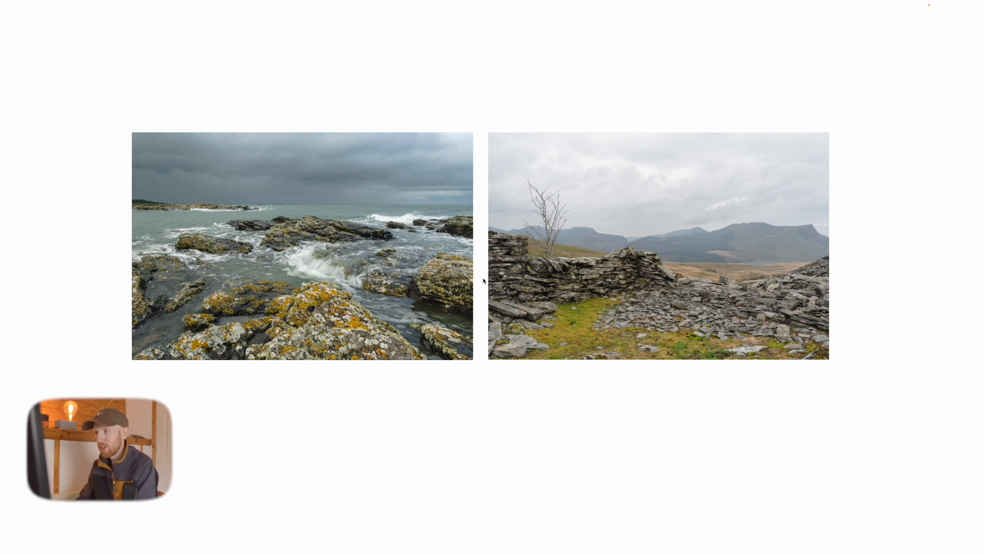
key("l")
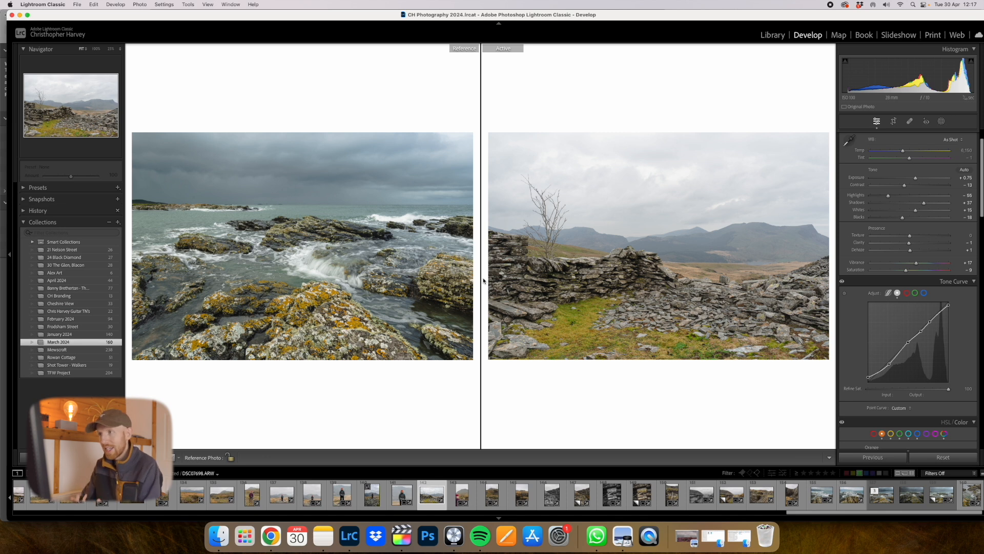